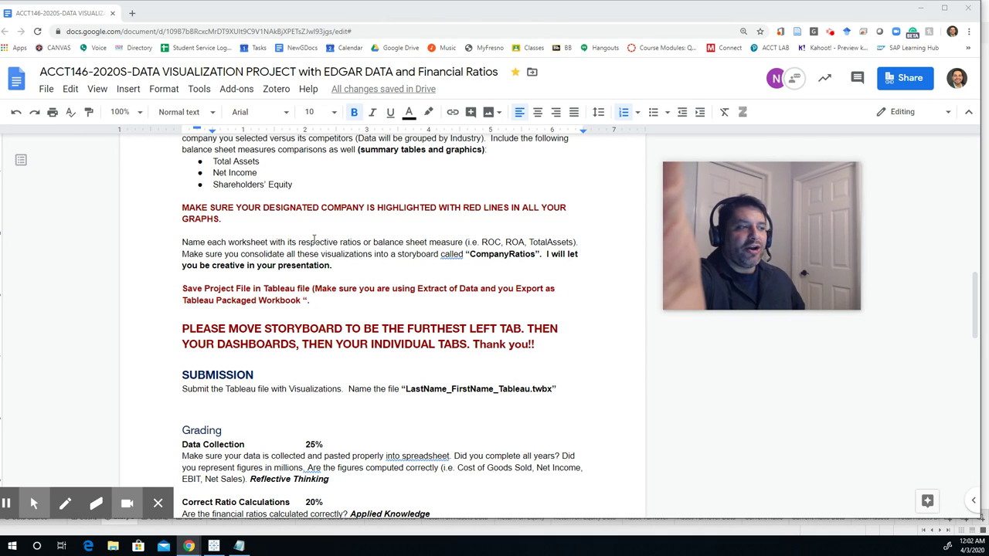
- Highlight the CompanyRatios storyboard instruction, then bring the Tableau workbook forward
left_click(428, 242)
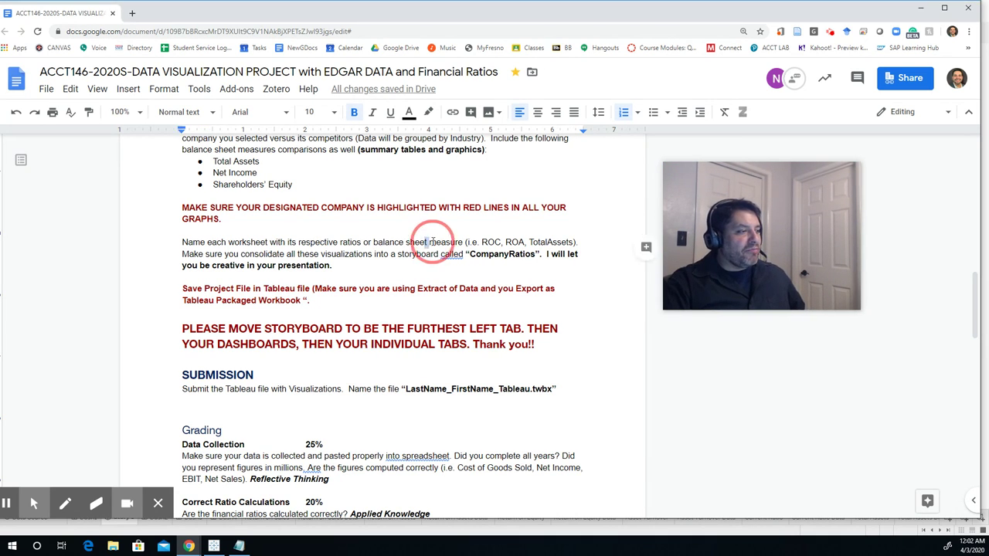
left_click_drag(430, 243, 471, 256)
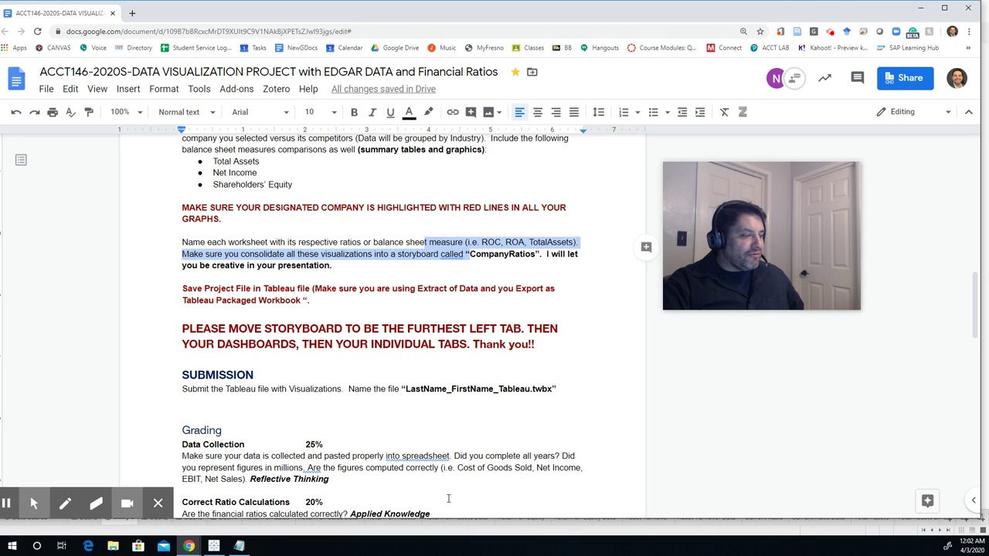
left_click(227, 547)
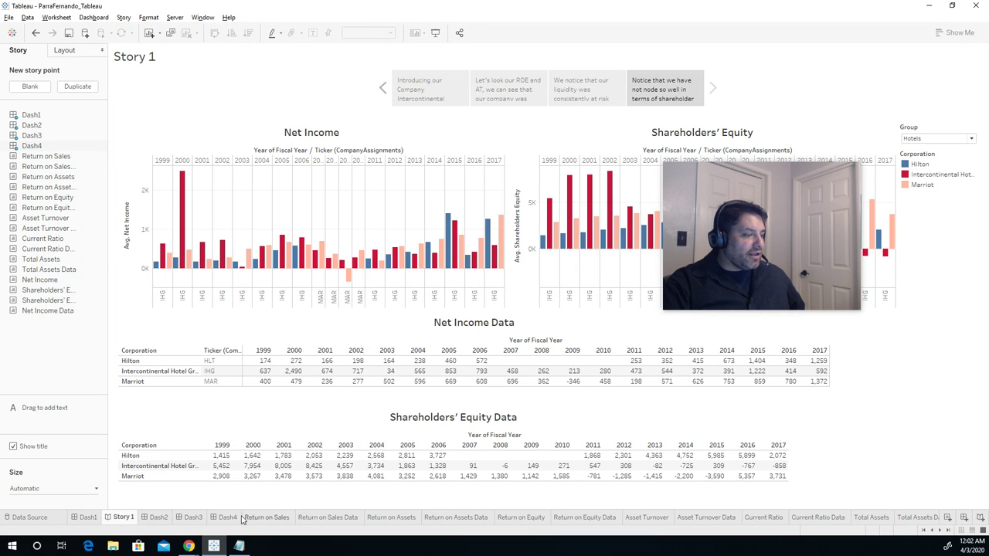
- Review the Return on Sales, Return on Sales Data and Return on Assets sheets and Dash4, Dash3, ending on Story 1
left_click(264, 517)
left_click(328, 517)
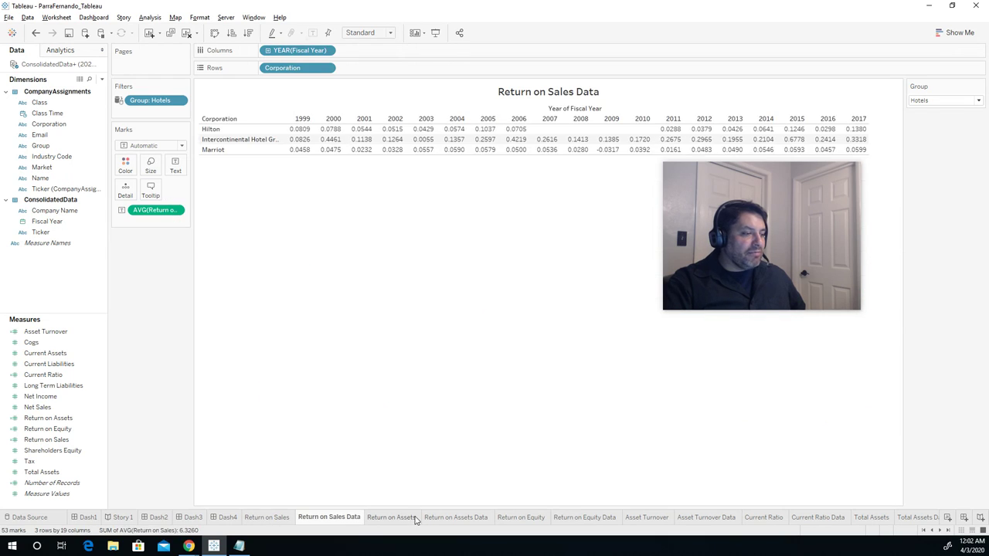
left_click(392, 518)
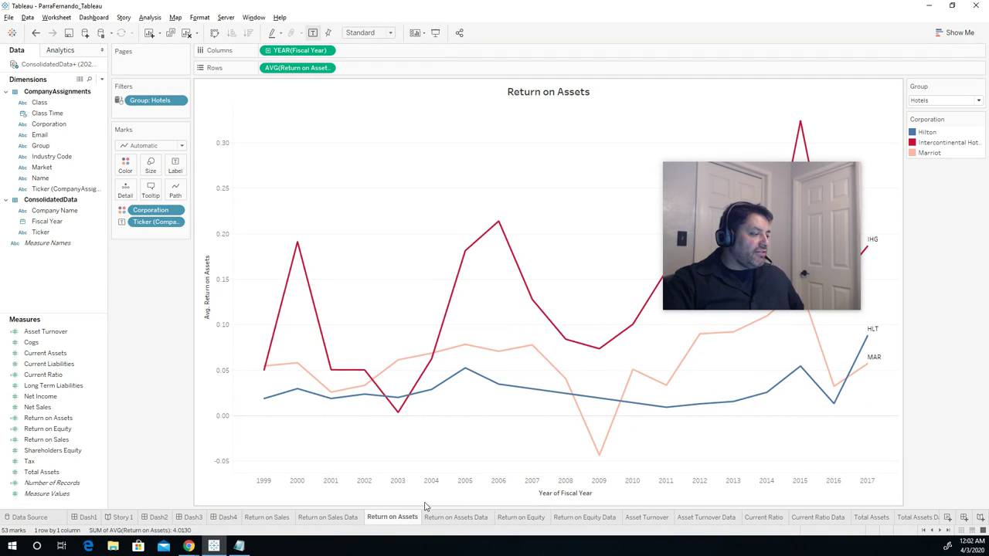
left_click(225, 517)
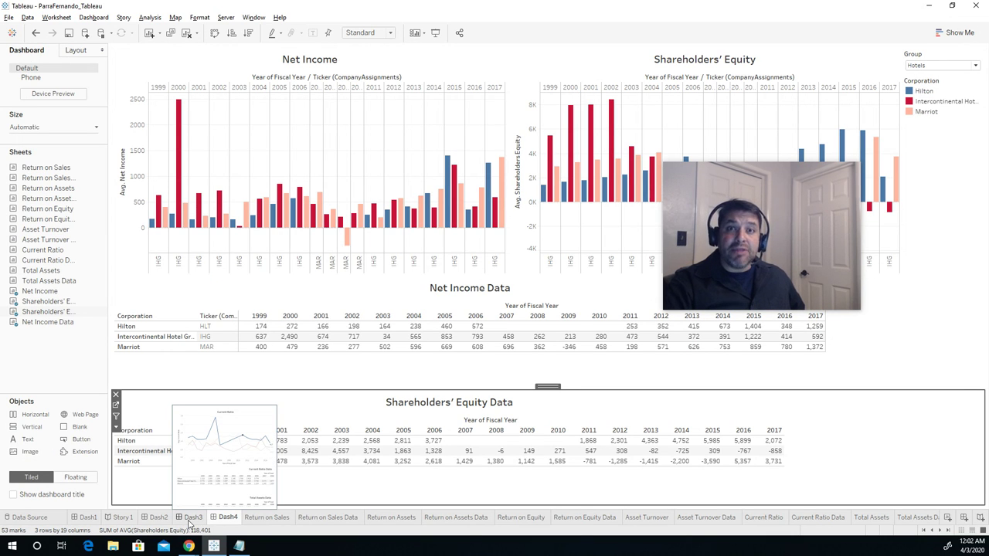
left_click(189, 521)
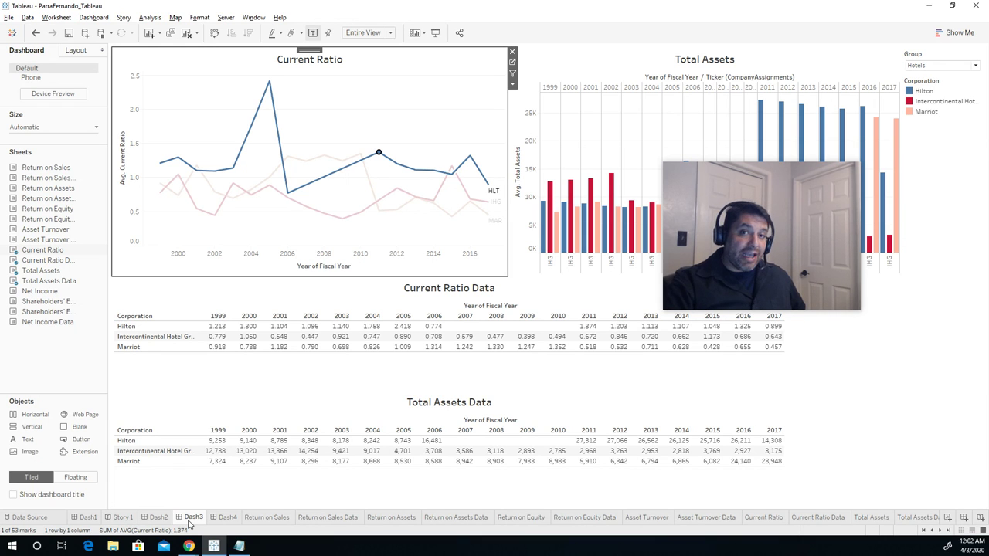
left_click(119, 519)
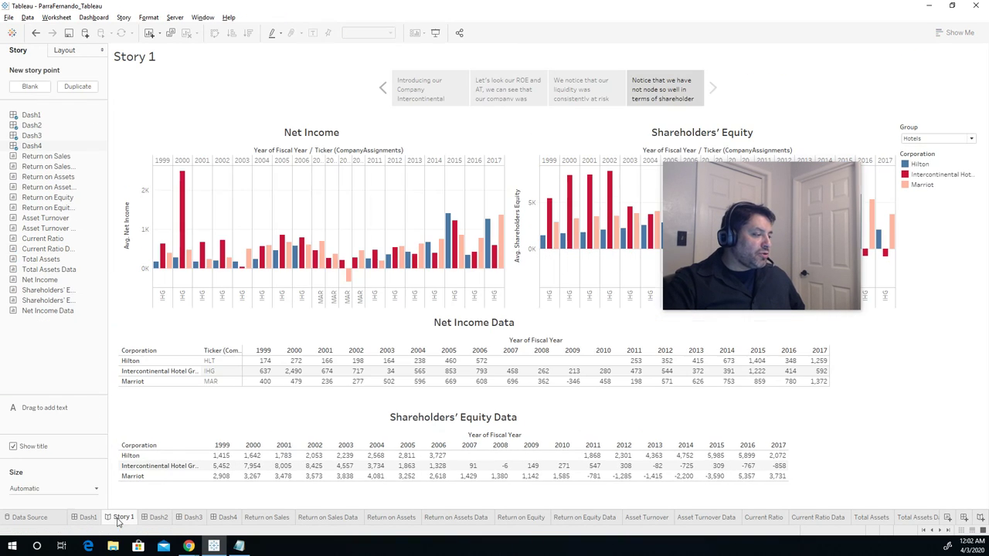
- Drag the Story 1 tab ahead of Dash1, check Dash2–Dash4, and return to Story 1
left_click_drag(119, 519, 75, 521)
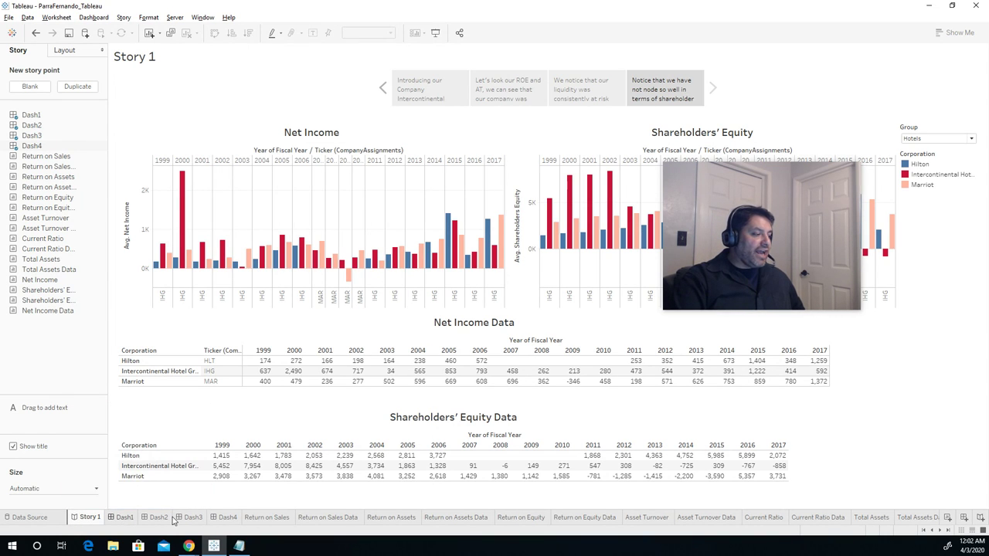
left_click(165, 519)
left_click(191, 519)
left_click(223, 518)
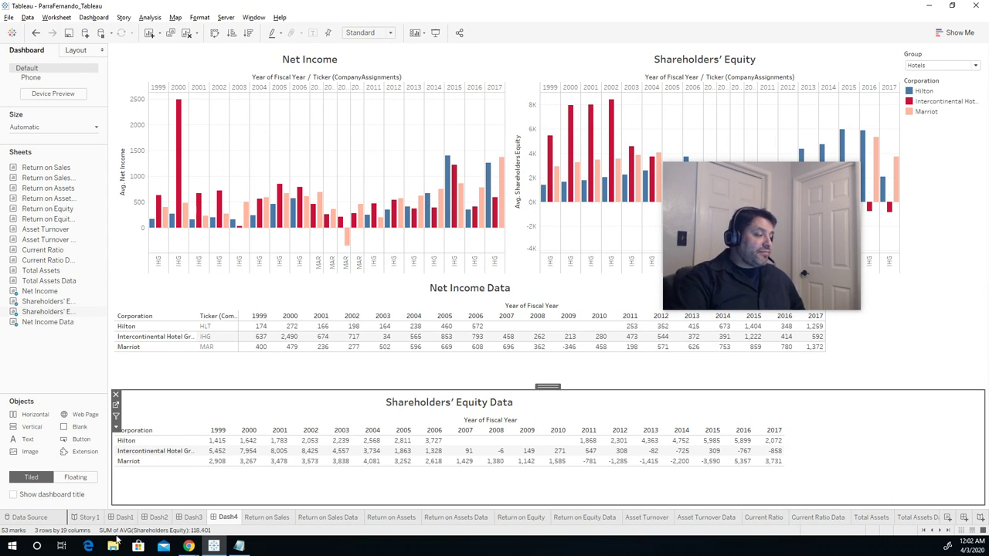
left_click(90, 517)
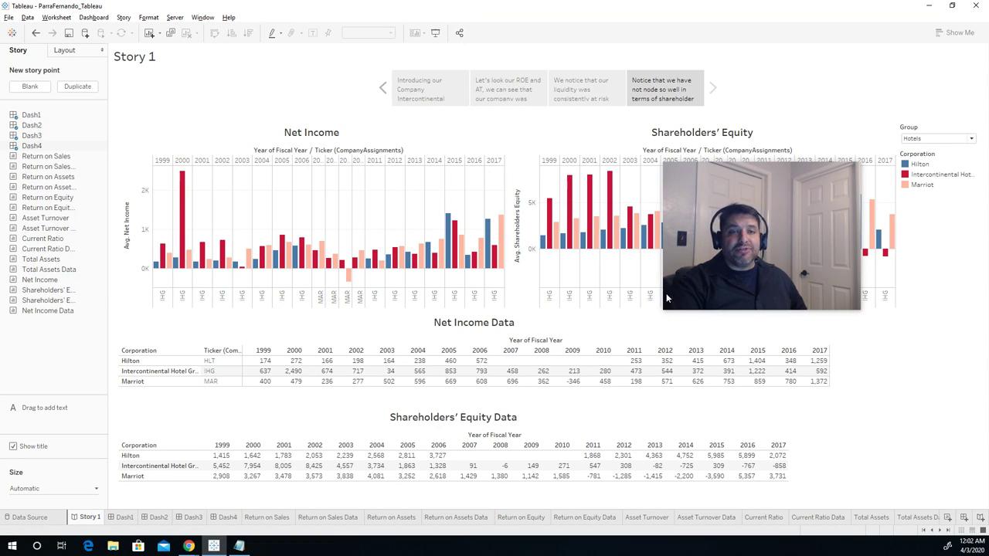
mouse_move(816, 169)
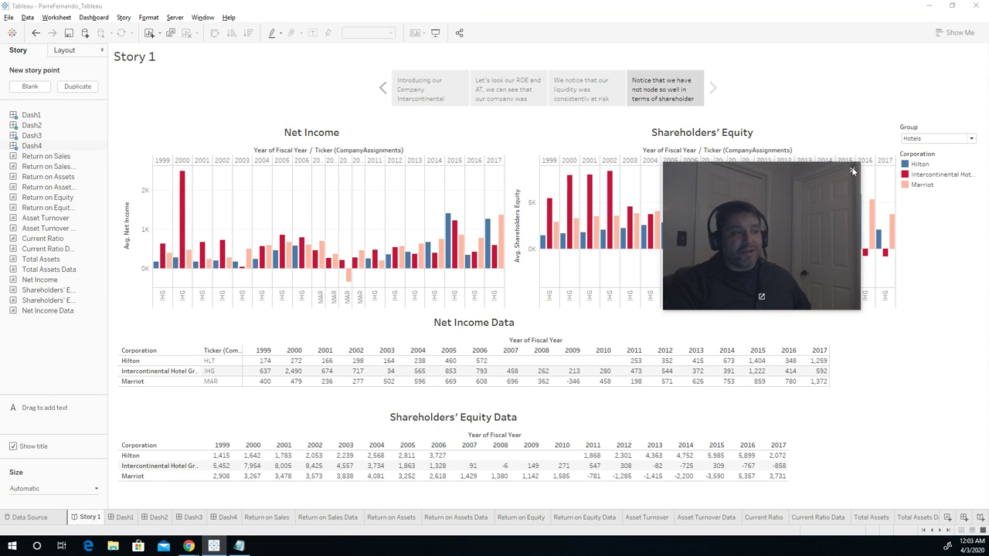
left_click(849, 171)
left_click(11, 17)
left_click(10, 17)
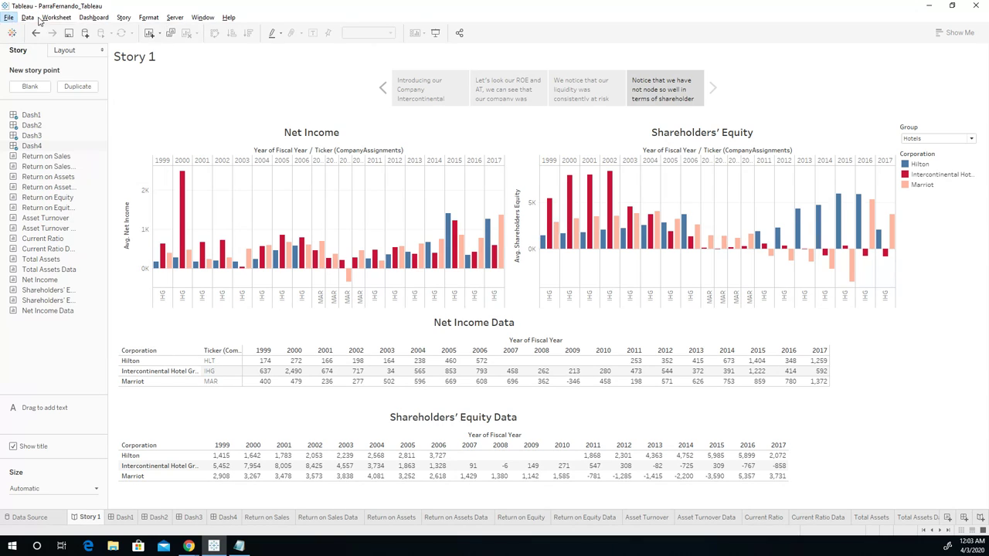
left_click(175, 17)
mouse_move(6, 17)
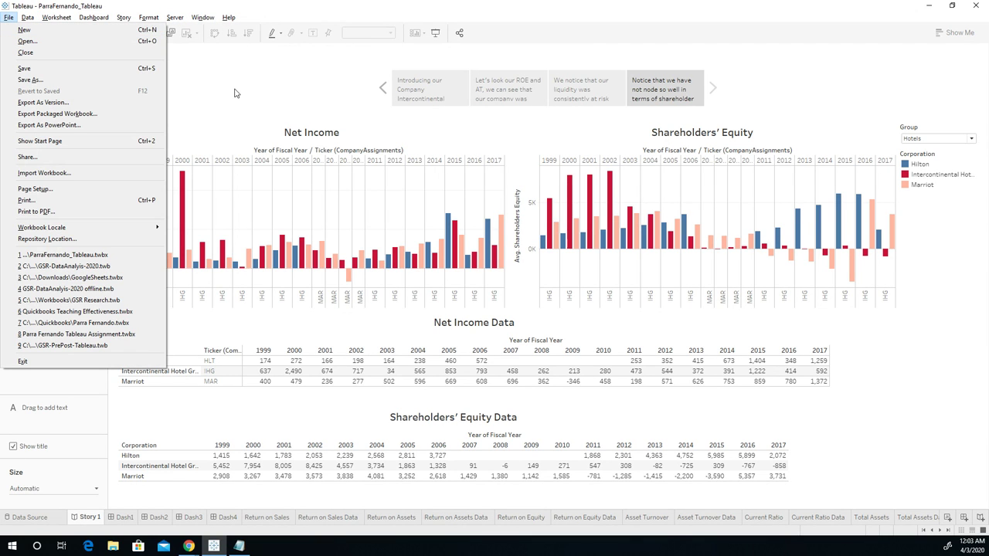
left_click(94, 70)
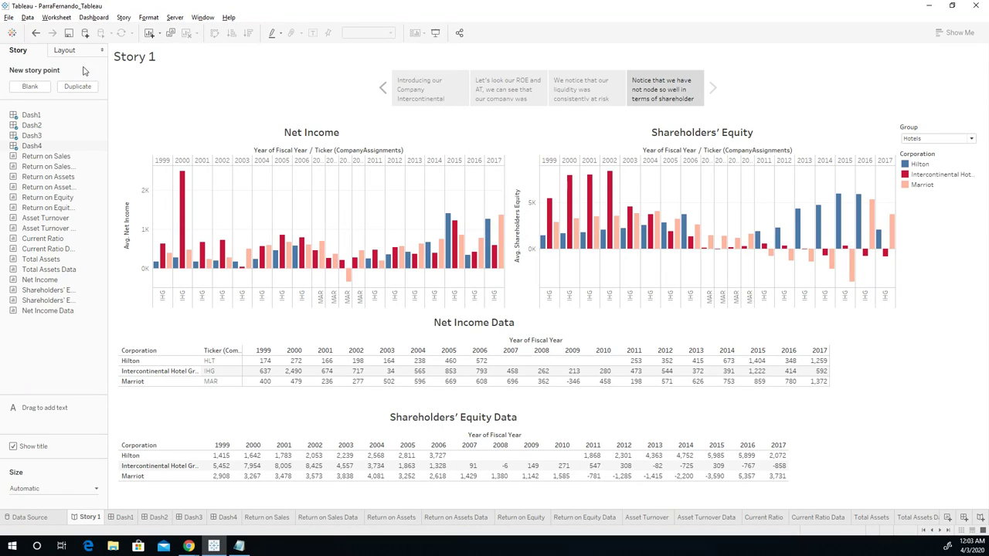
left_click(9, 17)
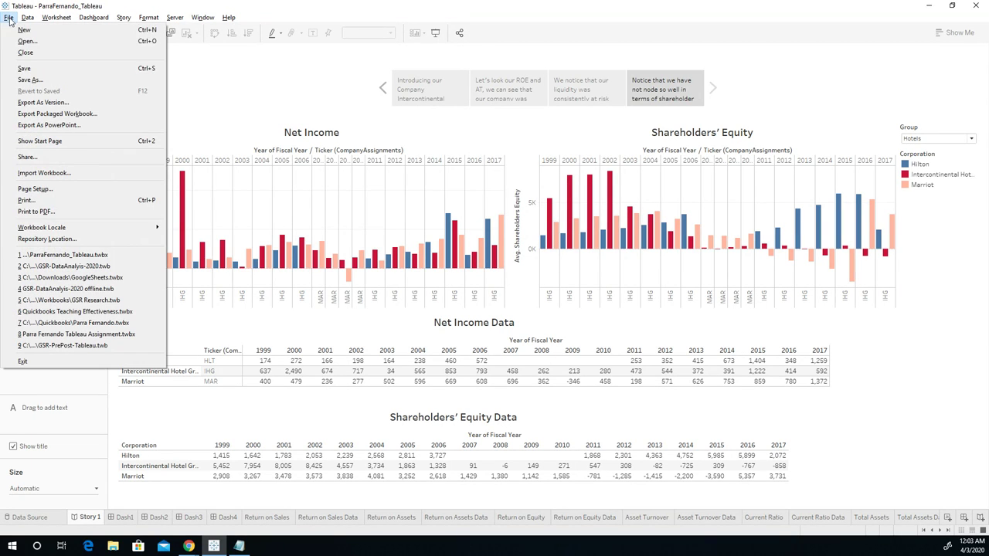
left_click(23, 115)
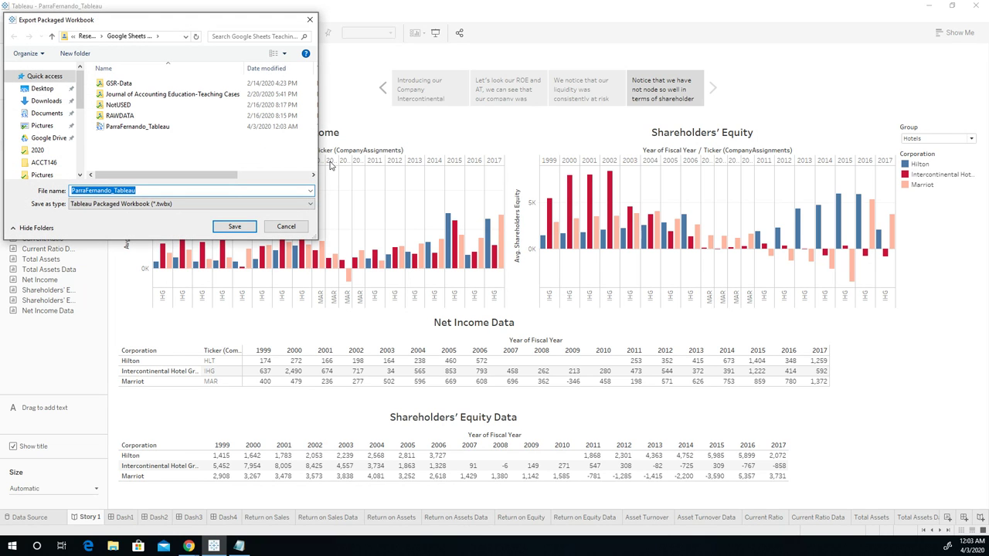
left_click(112, 205)
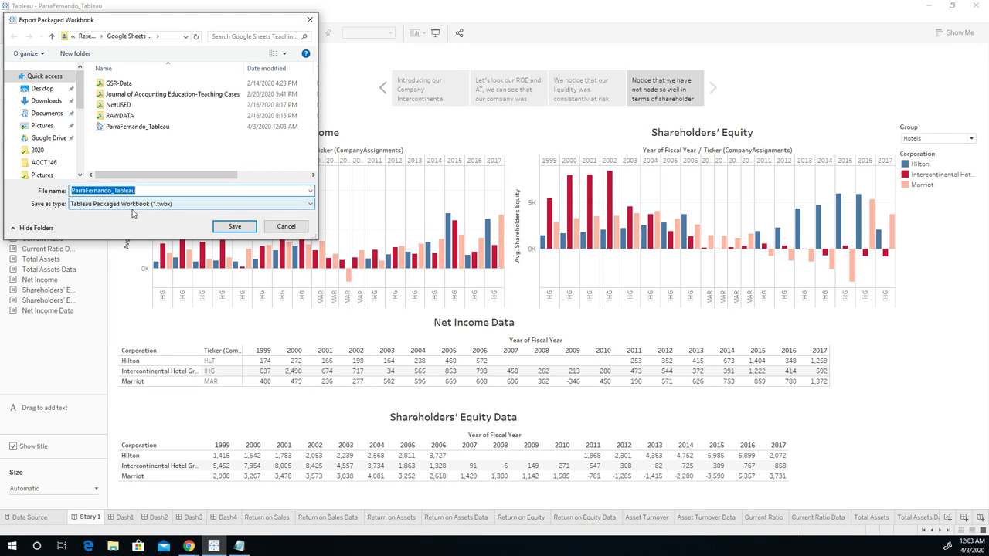
left_click(133, 214)
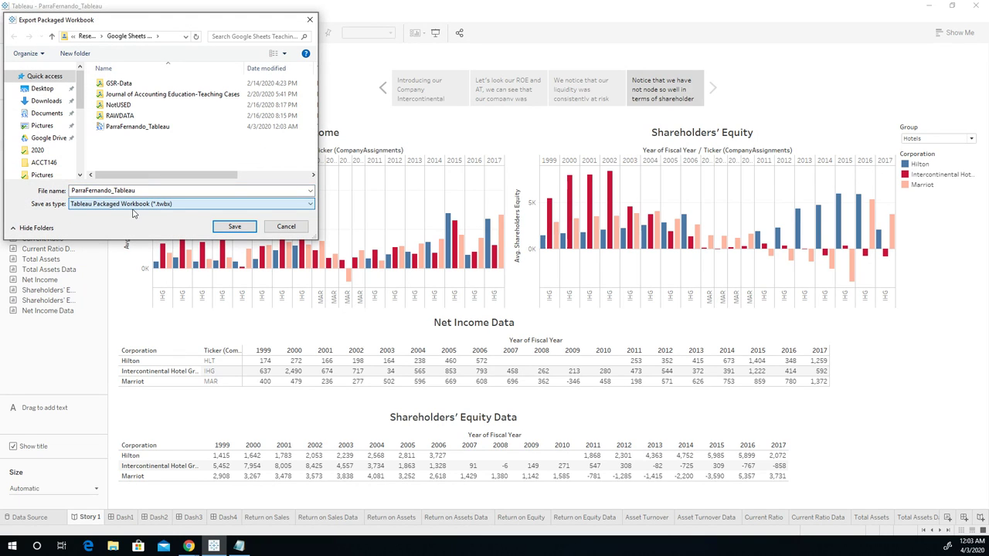
left_click(282, 227)
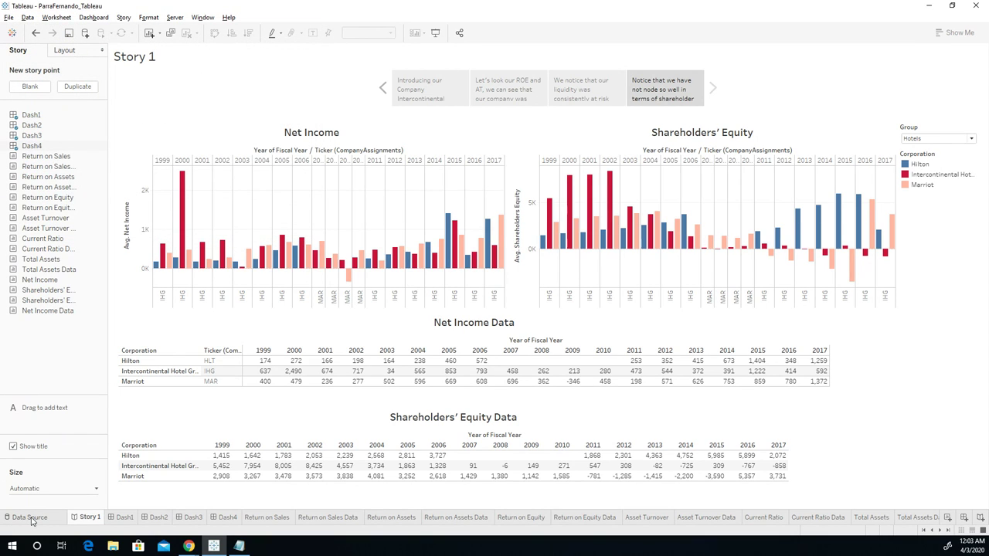
- Refresh the data extract on the data source page, then save, creating the extract
left_click(33, 519)
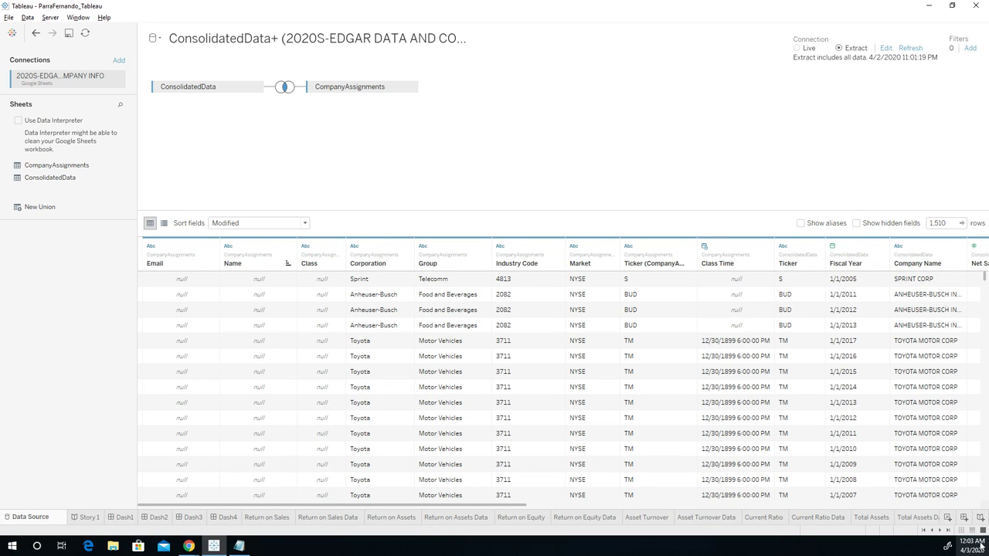
left_click(912, 49)
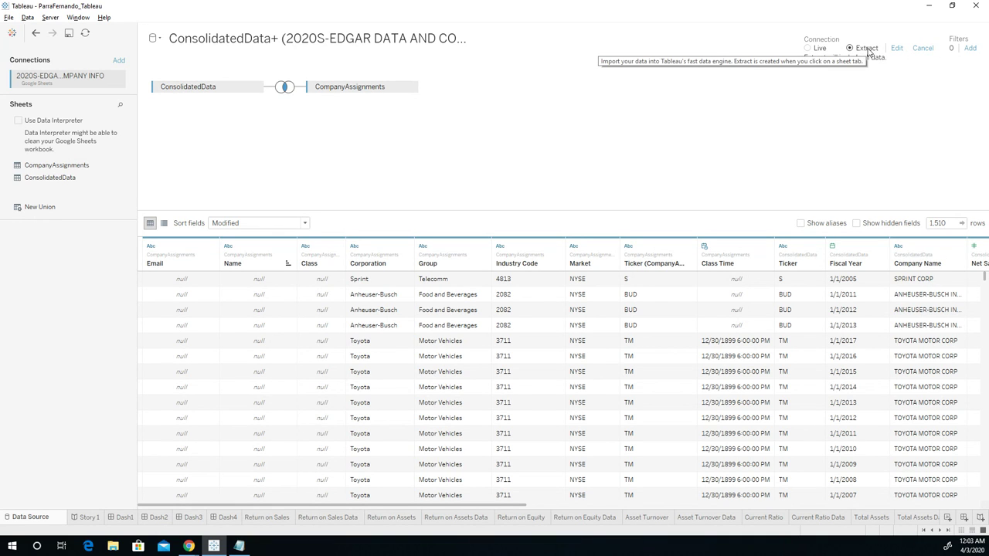
left_click(9, 17)
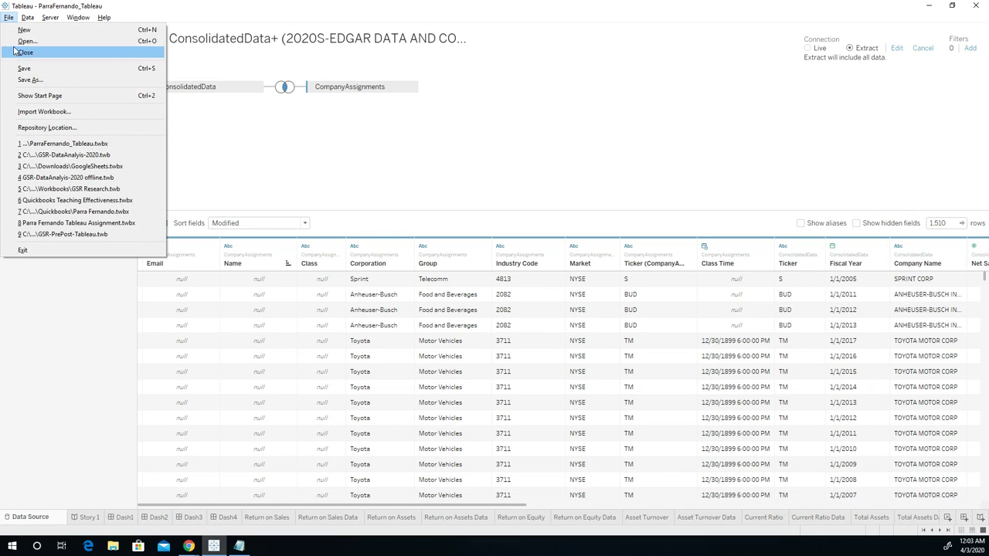
left_click(59, 72)
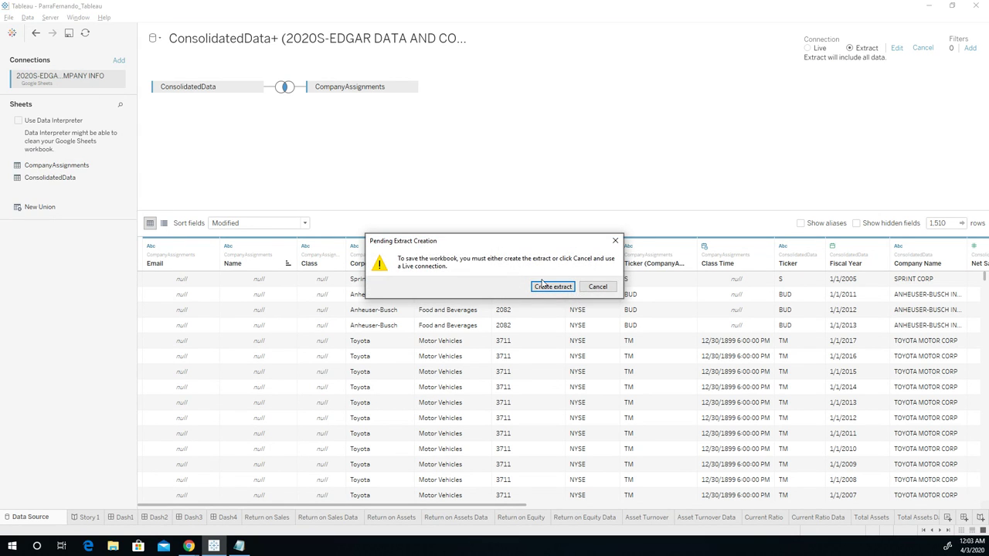
left_click(567, 289)
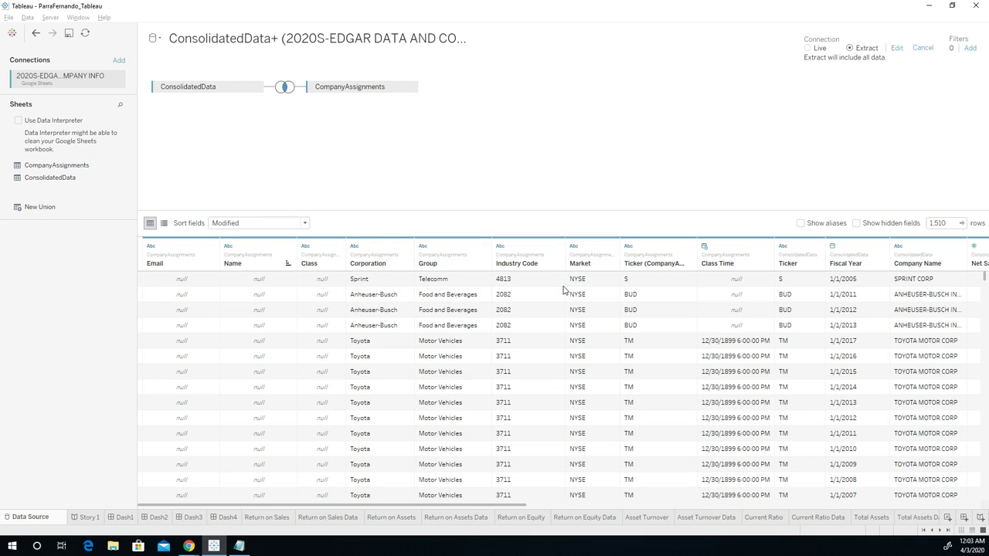
left_click(85, 517)
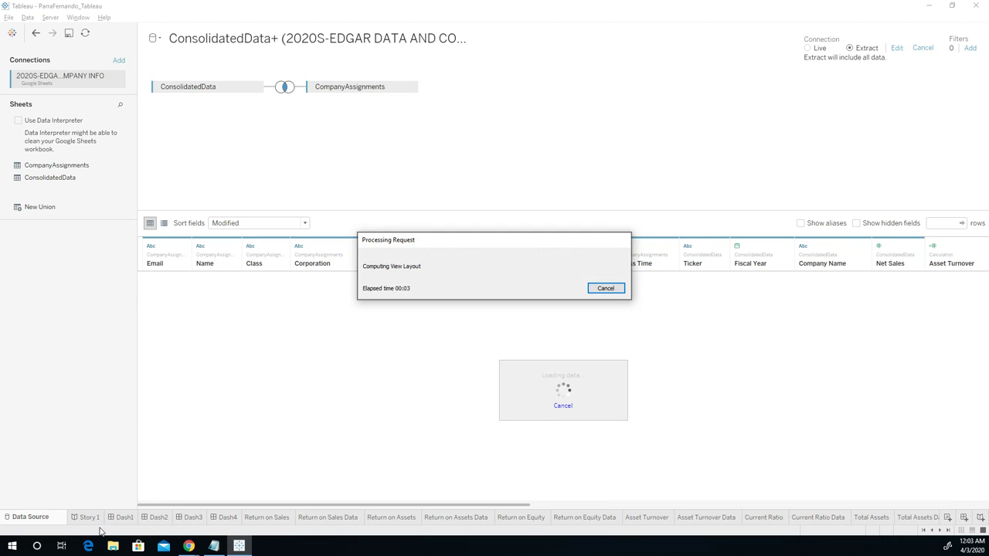
- Save the workbook again with the new extract and return to Story 1
left_click(8, 17)
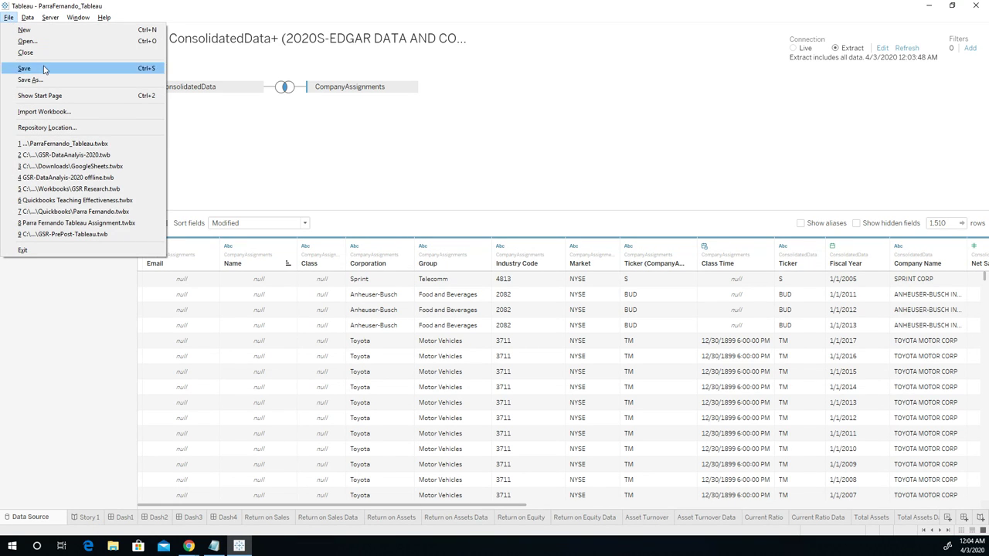
left_click(258, 173)
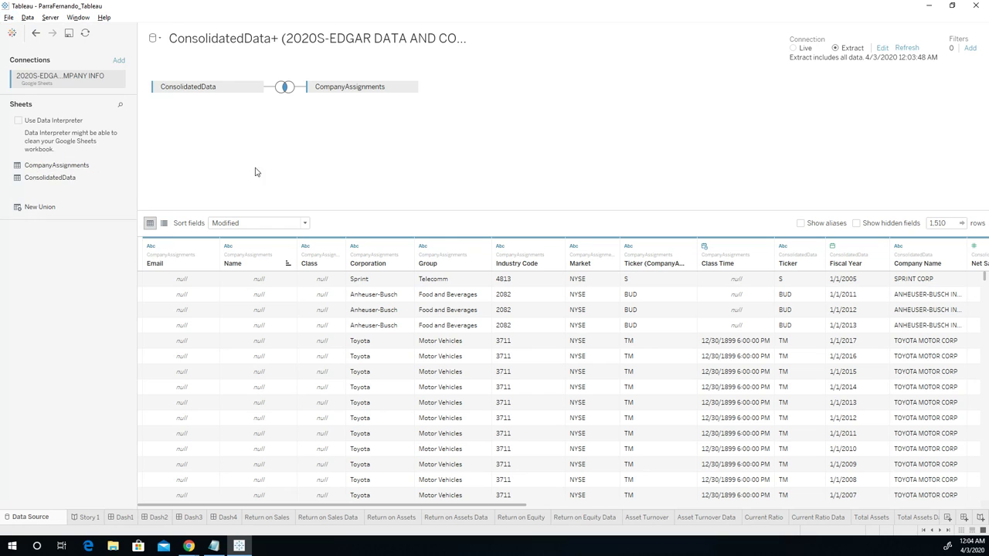
left_click(90, 518)
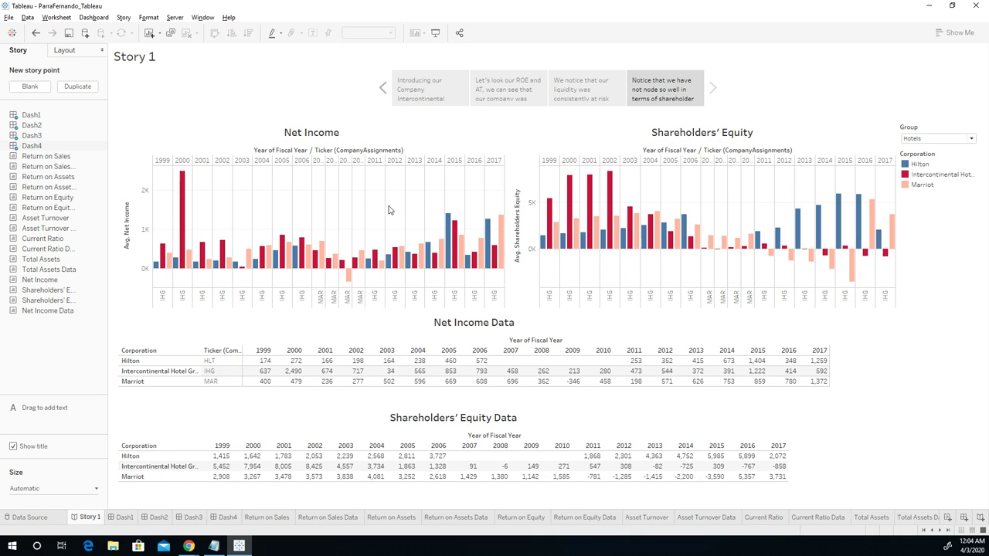
- Export the packaged workbook as ParraFernando_Tableau.twbx, replacing the existing file
left_click(9, 17)
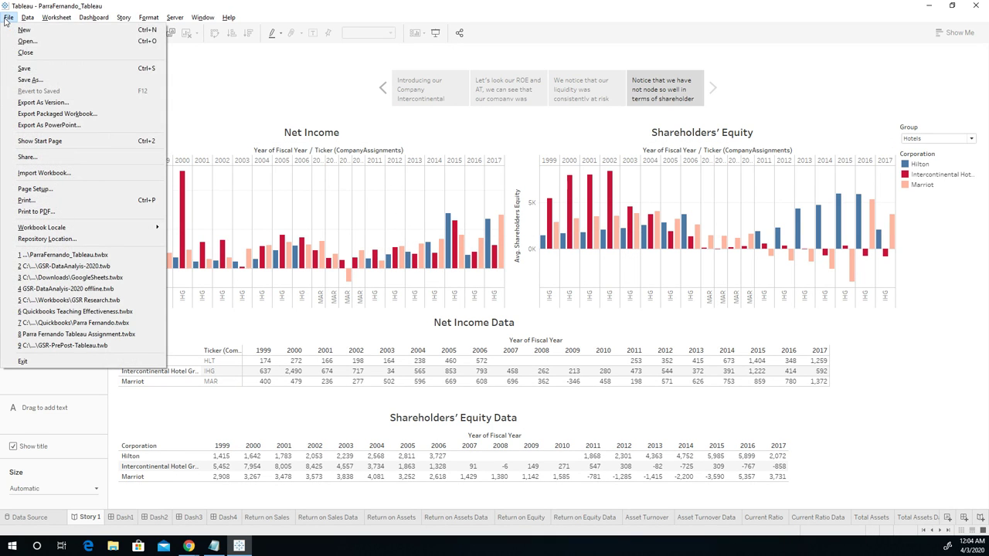
left_click(70, 119)
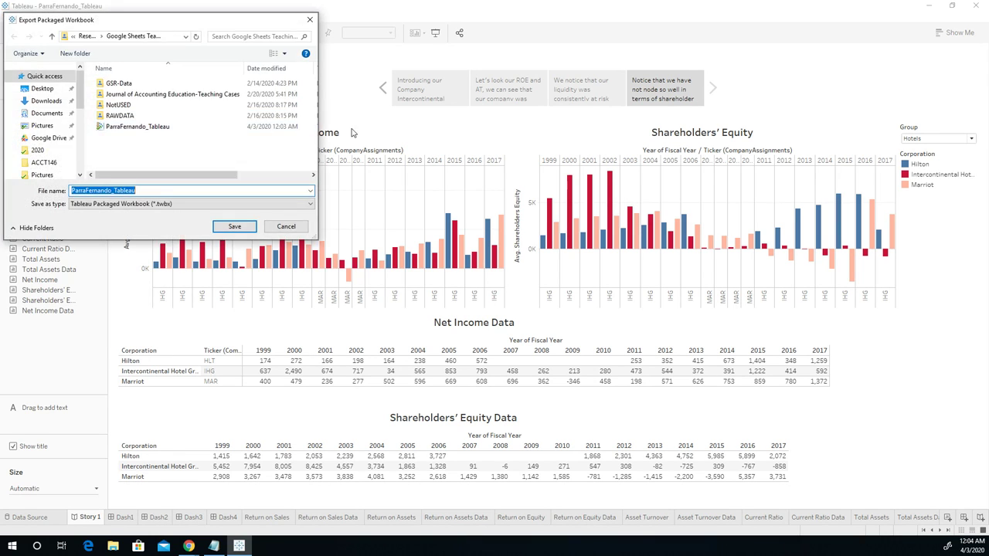
left_click(237, 228)
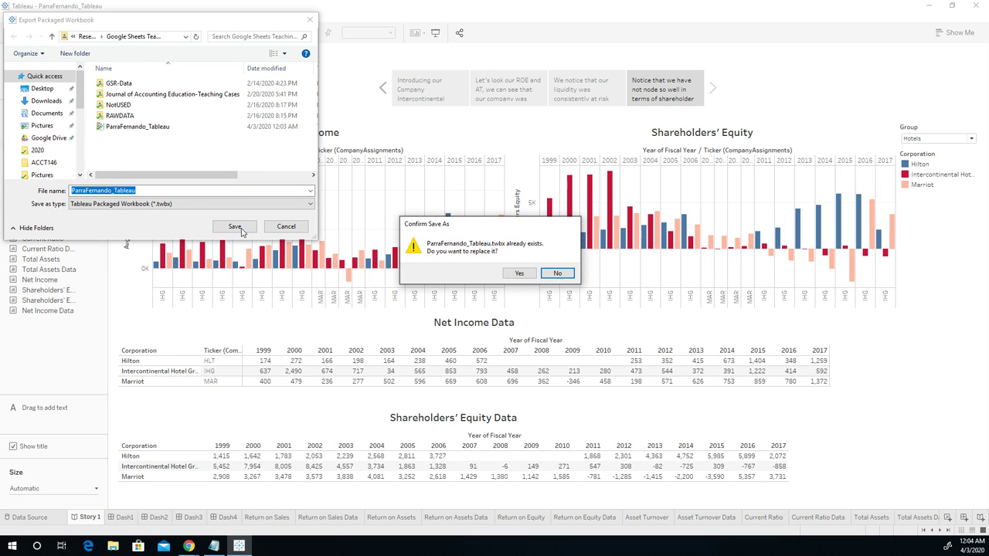
left_click(519, 274)
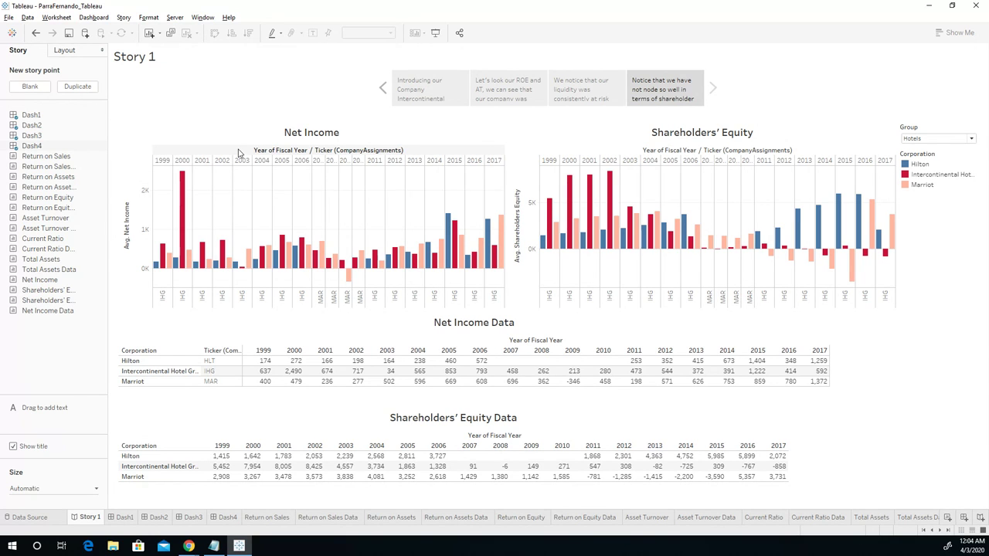
- Bring up the File menu over the Story 1 storyboard
left_click(8, 17)
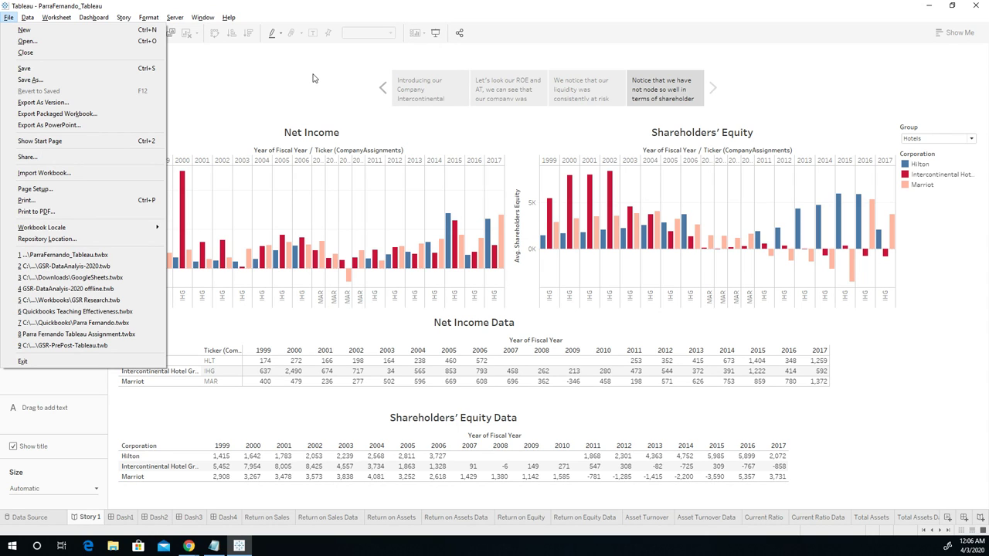
- Cancel the Share to Tableau Server/Online prompt and close the File menu without choosing a command
left_click(459, 33)
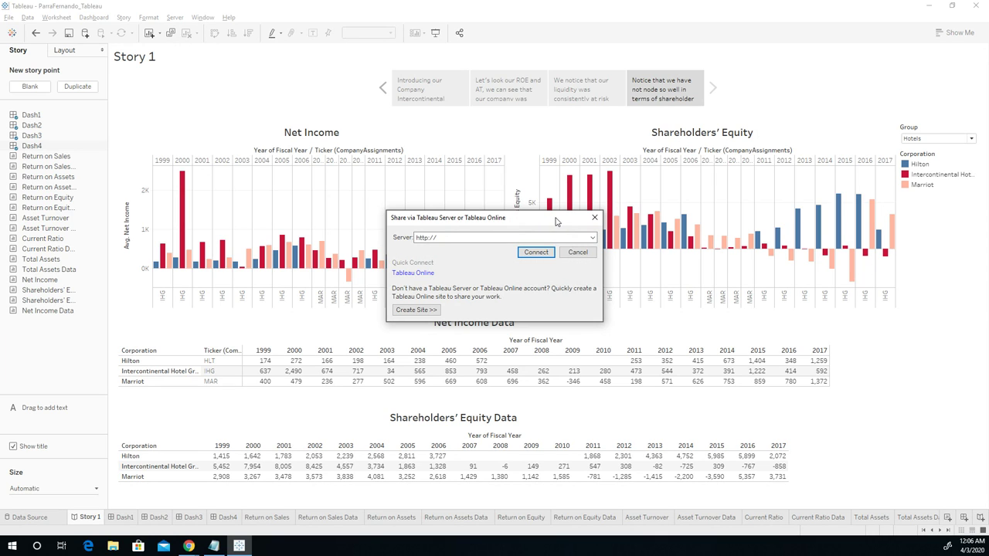
left_click(594, 217)
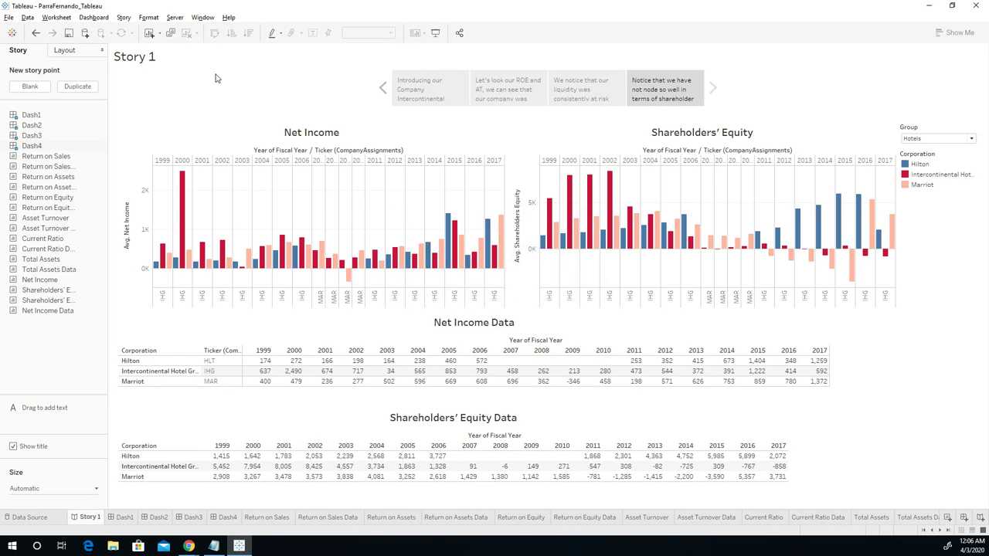
left_click(16, 17)
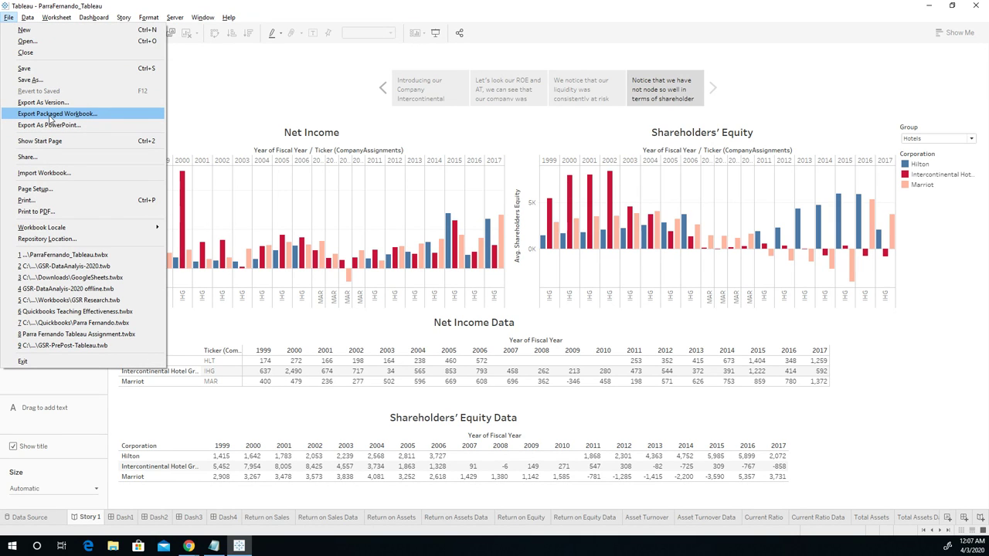
left_click(207, 92)
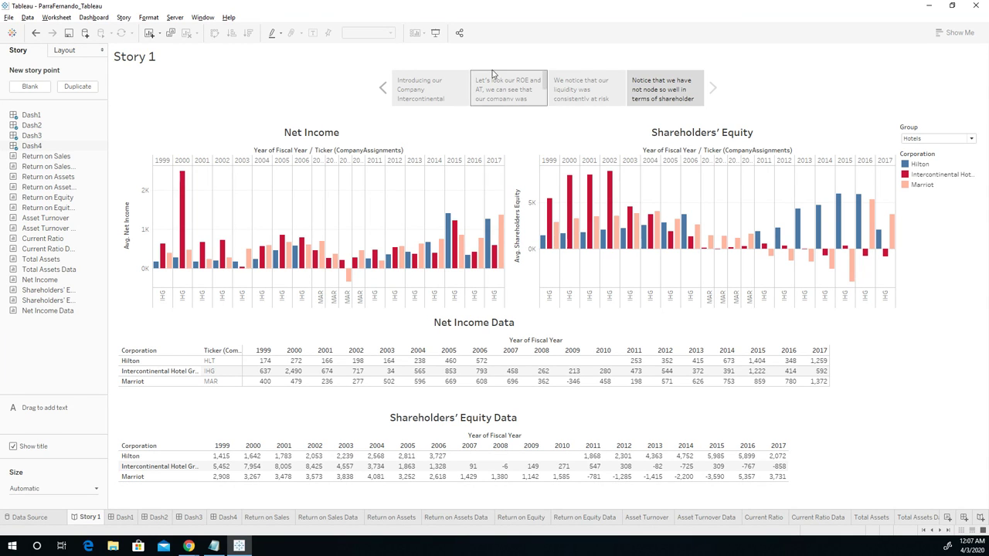
- Replace the <Sheet Name> story title with bold, centred 'Intercontinental Hotel Financial Analysis'
double_click(134, 56)
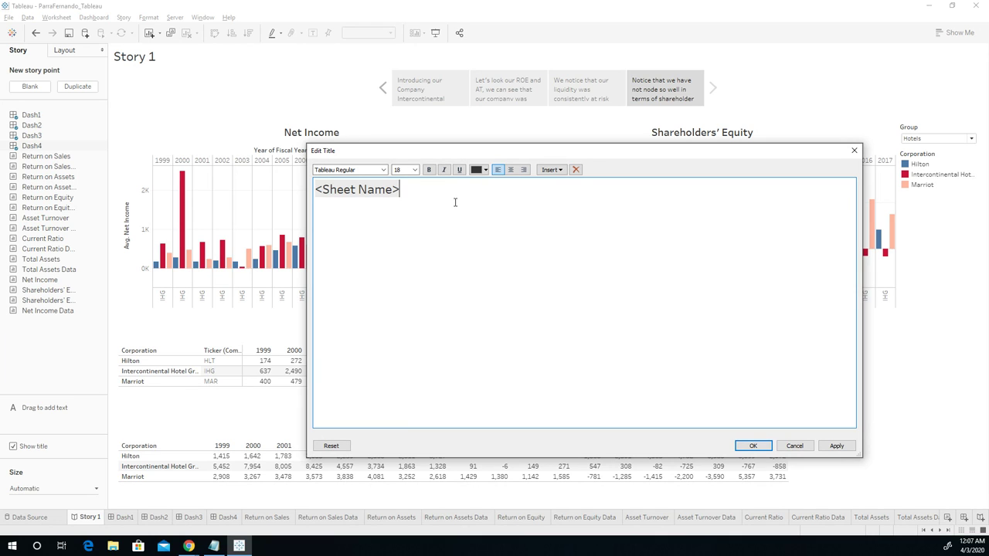
key("ctrl+a")
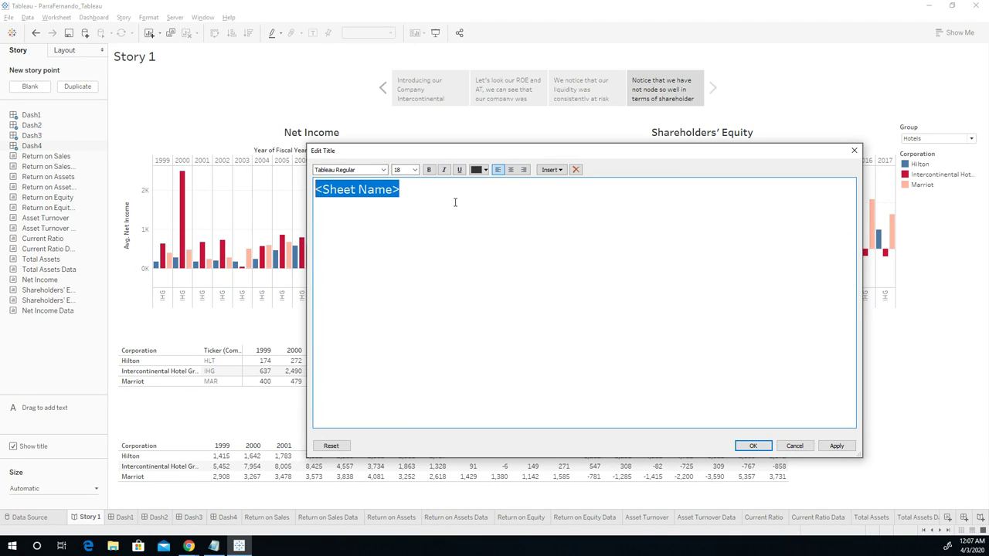
type("Interconti")
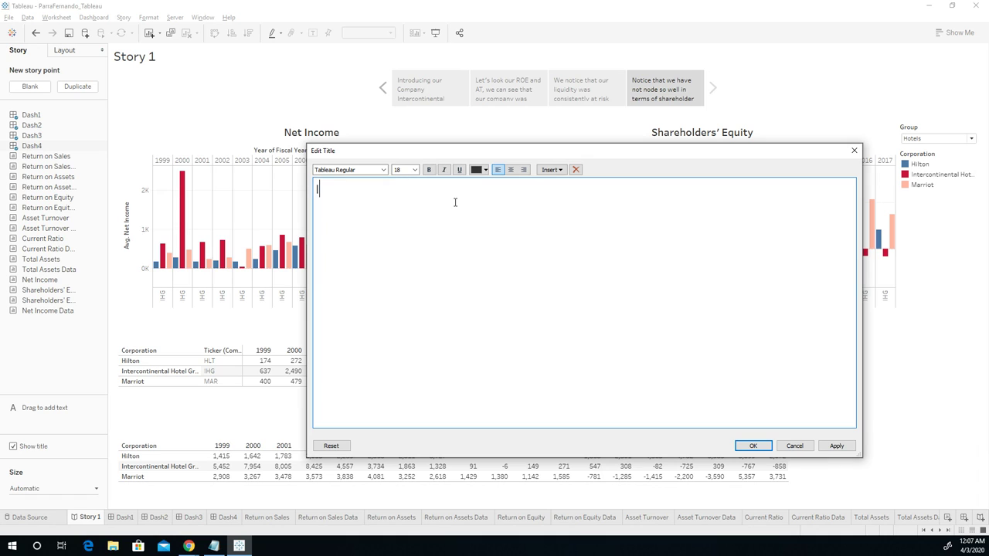
type("nental Hot")
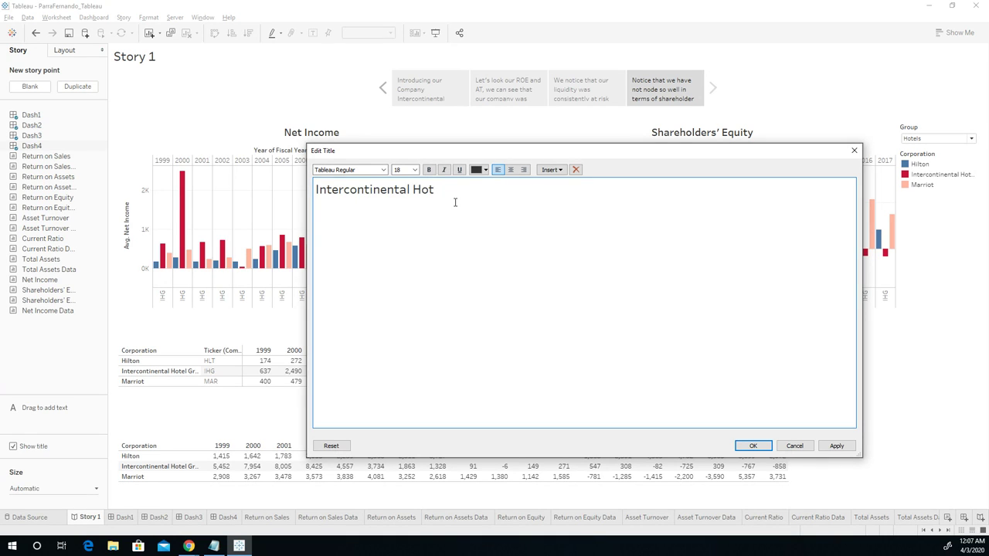
type("el Financial Analysis")
key("ctrl+a")
key("ctrl+b")
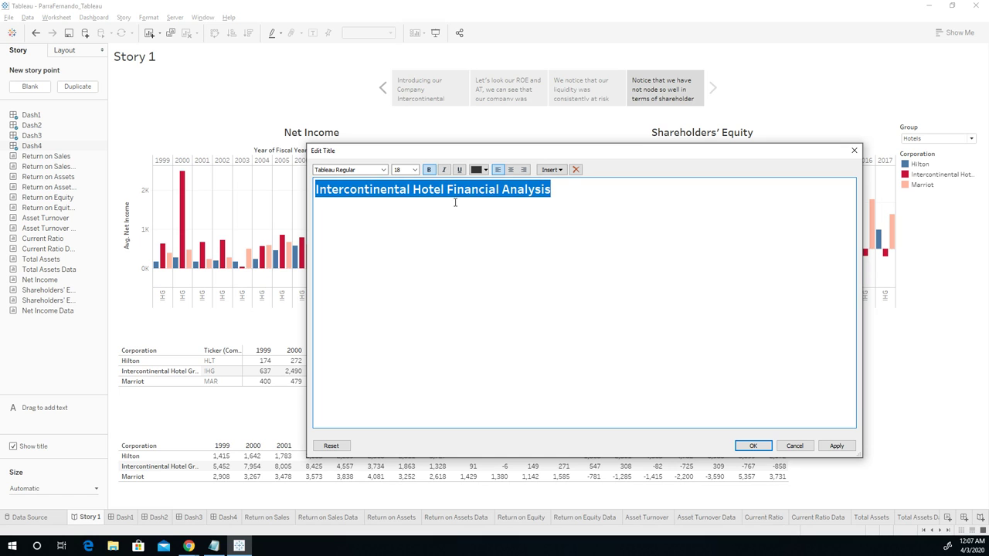
left_click(510, 169)
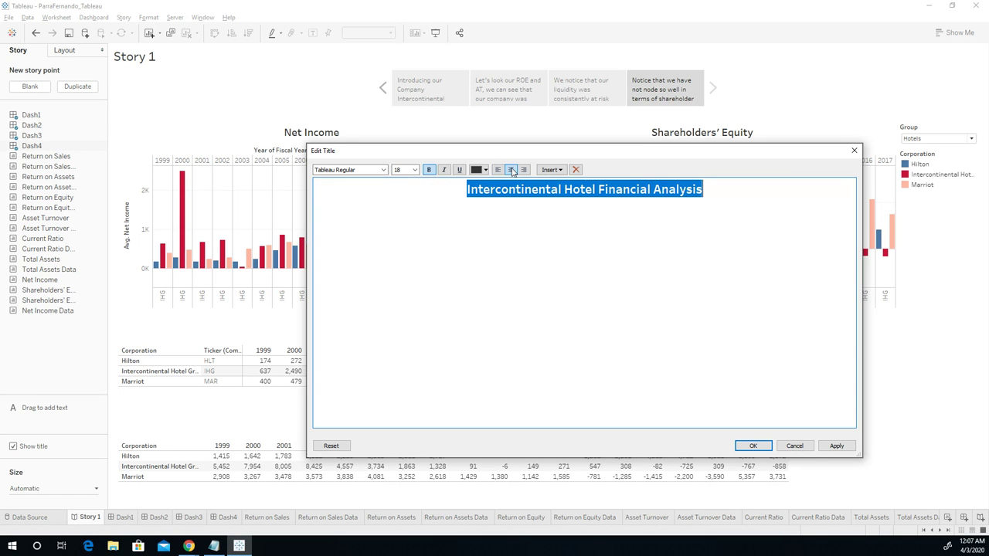
left_click(751, 447)
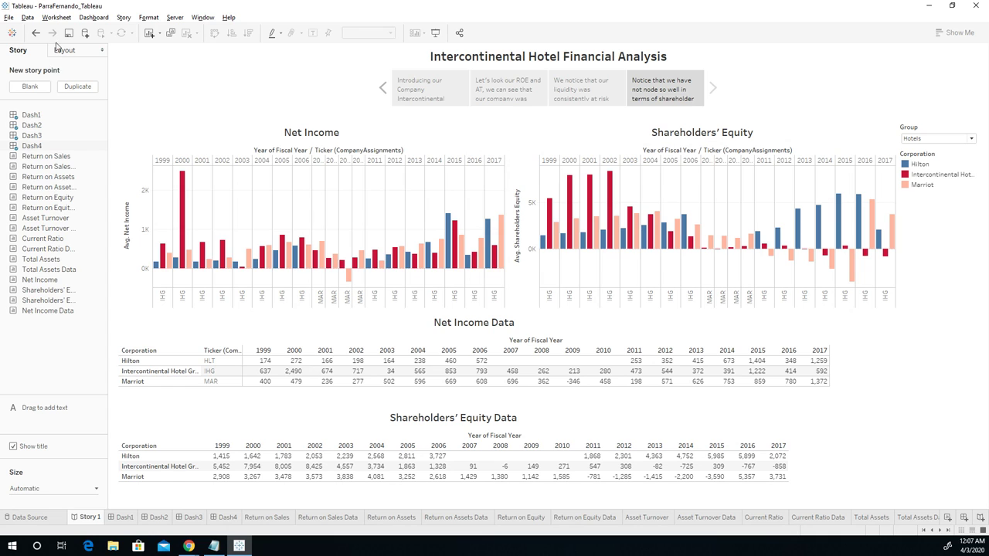
- Save the workbook and show the liquidity story point with its Current Ratio charts
left_click(9, 17)
left_click(26, 68)
left_click(587, 91)
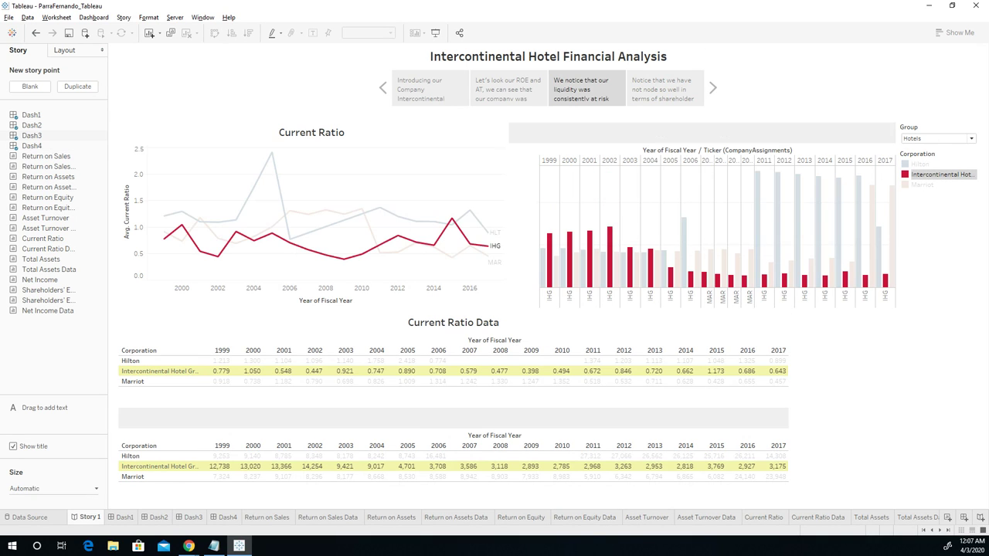